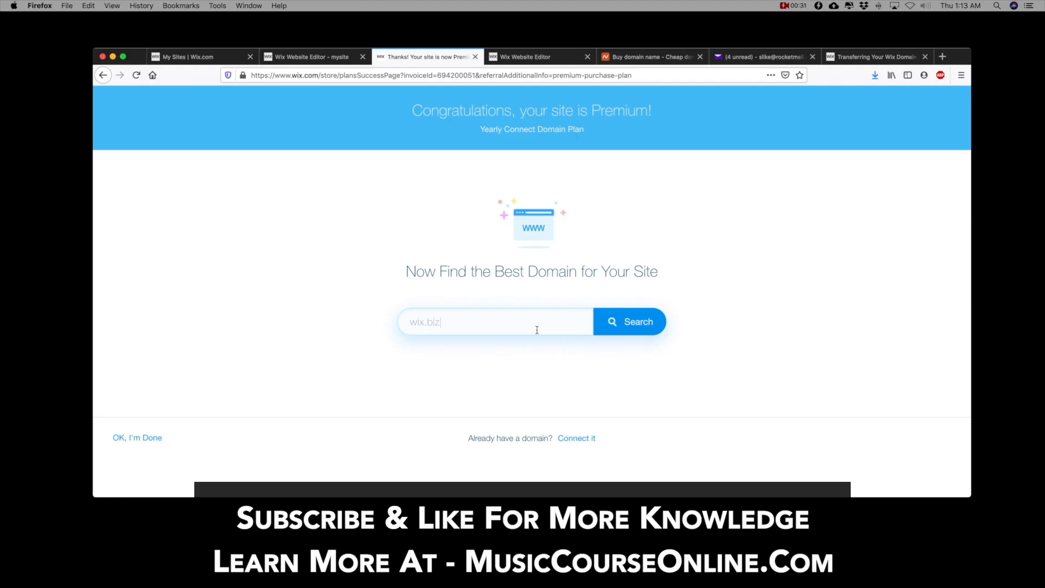
{"action": "key", "text": "BackSpace"}
{"action": "key", "text": "BackSpace"}
{"action": "type", "text": "xy"}
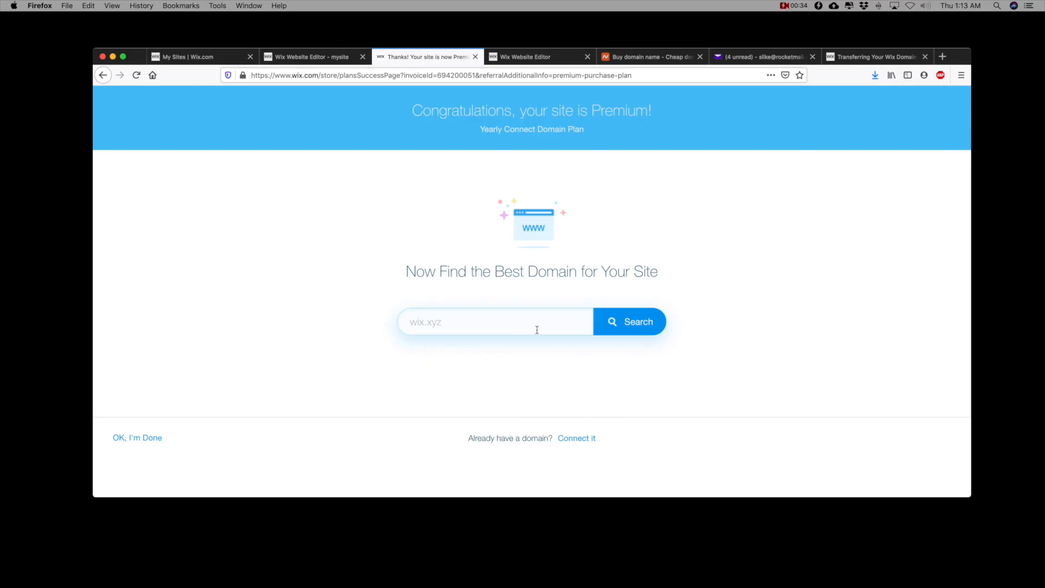
{"action": "key", "text": "BackSpace"}
{"action": "key", "text": "BackSpace"}
{"action": "key", "text": "BackSpace"}
{"action": "type", "text": "roc"}
{"action": "key", "text": "BackSpace"}
{"action": "key", "text": "BackSpace"}
{"action": "key", "text": "BackSpace"}
{"action": "type", "text": "co"}
Start connecting the already owned domain onlinemusicworkshops.com to the site and confirm that it comes from Namecheap.
{"action": "left_click", "coordinate": [584, 444]}
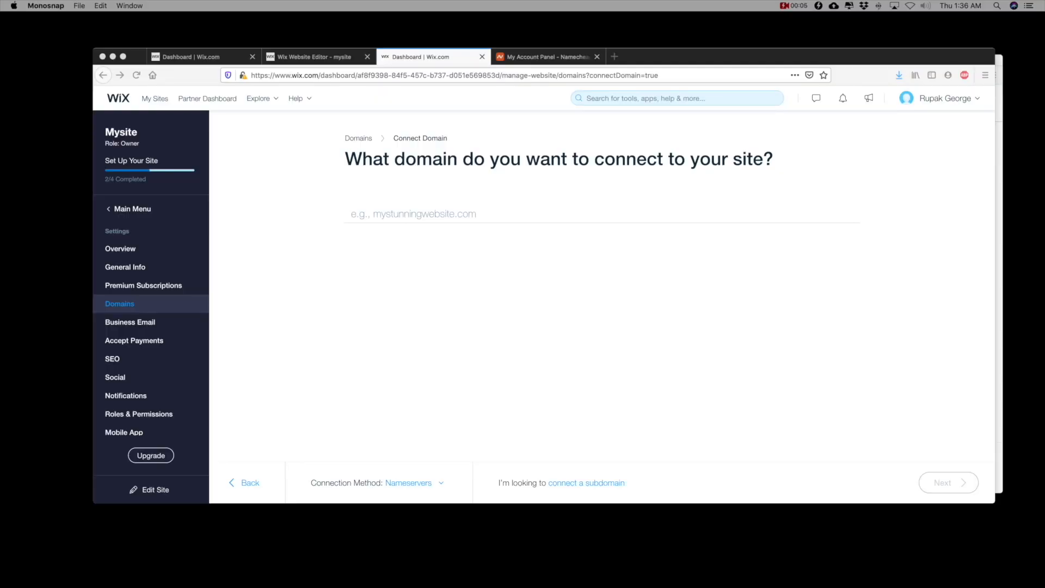
{"action": "left_click", "coordinate": [414, 215]}
{"action": "type", "text": "onlinemusic"}
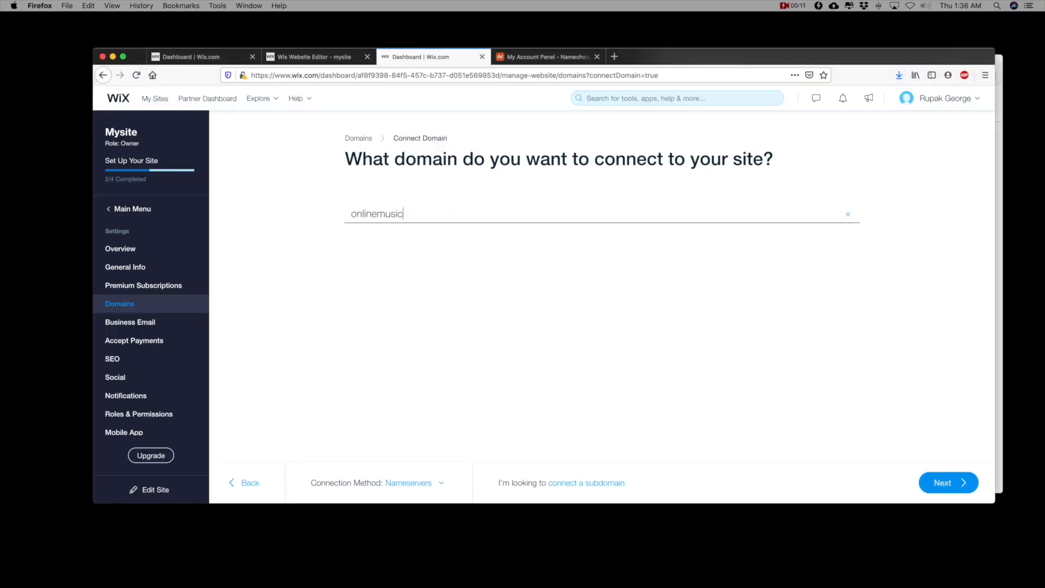
{"action": "type", "text": "workshops.com"}
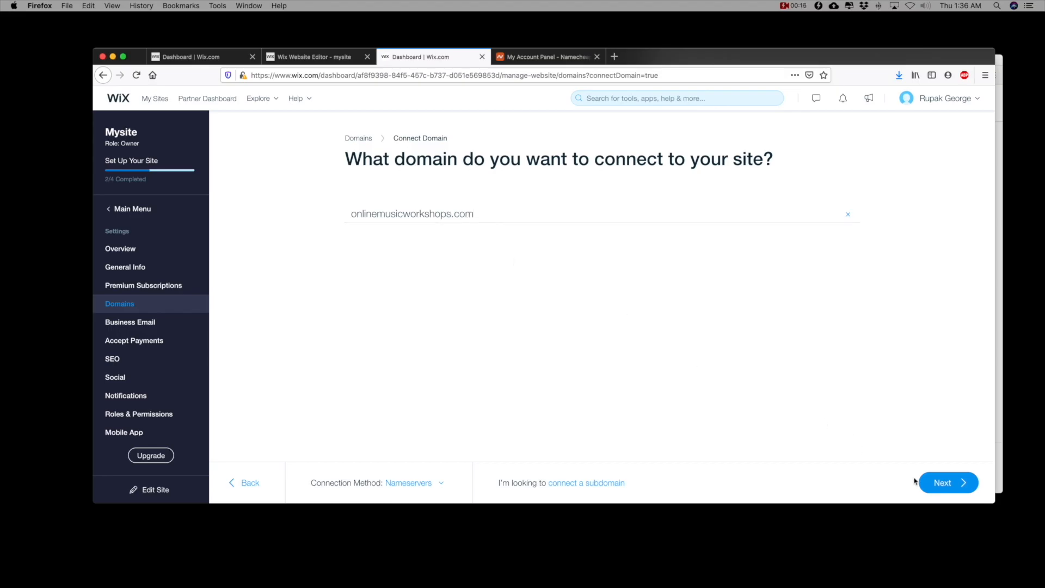
{"action": "left_click", "coordinate": [921, 482]}
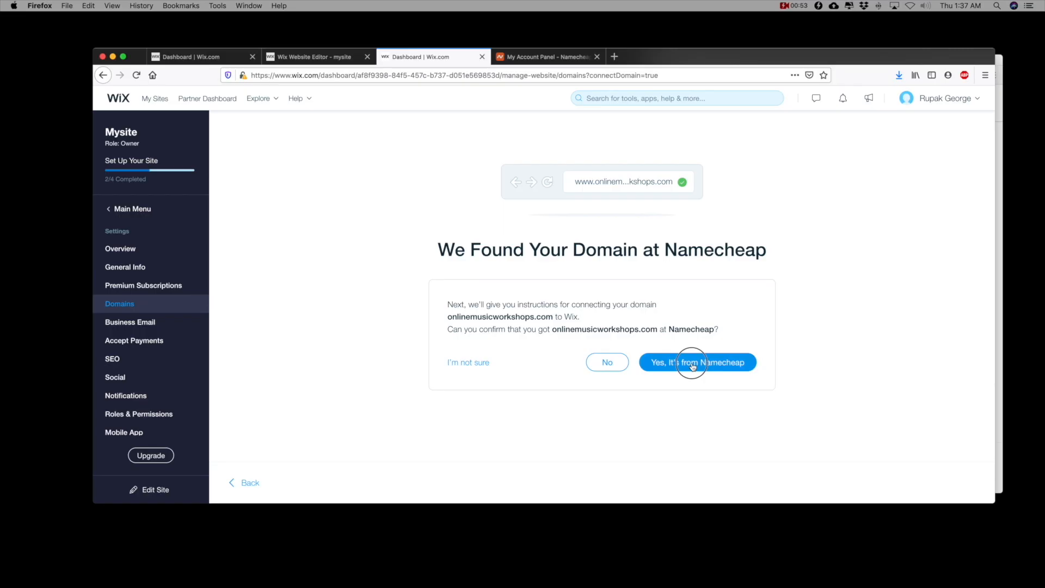
{"action": "left_click", "coordinate": [692, 363]}
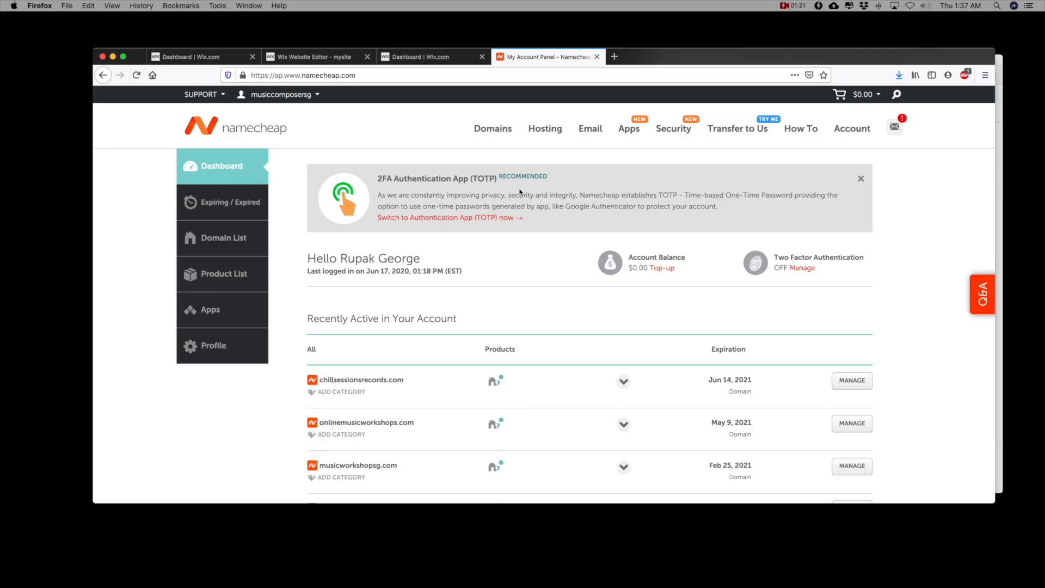
Move the Namecheap page into its own smaller window and open the management page of onlinemusicworkshops.com from the domain list.
{"action": "left_click_drag", "start_coordinate": [546, 59], "coordinate": [834, 49]}
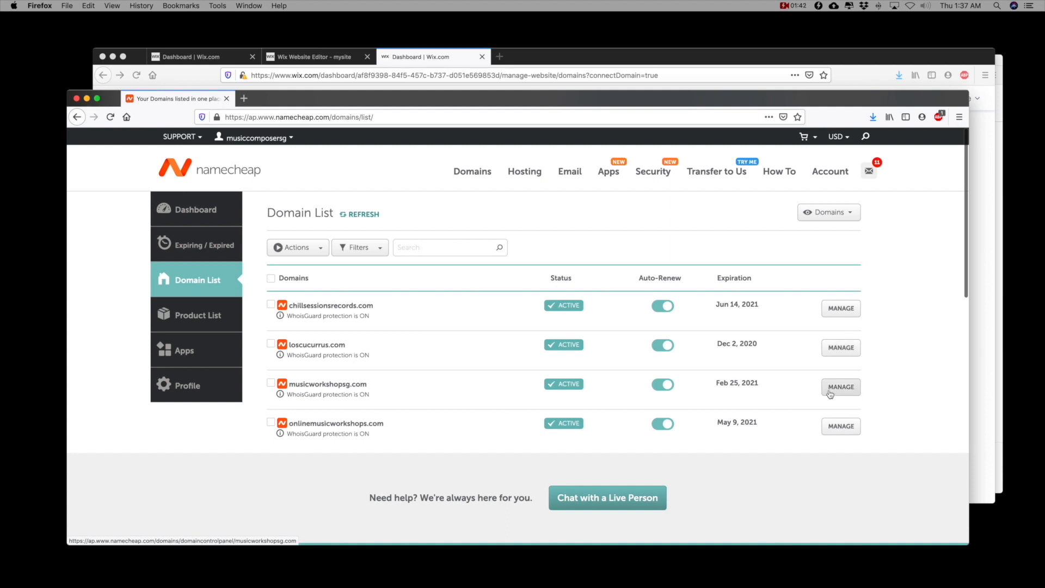
{"action": "left_click", "coordinate": [838, 427]}
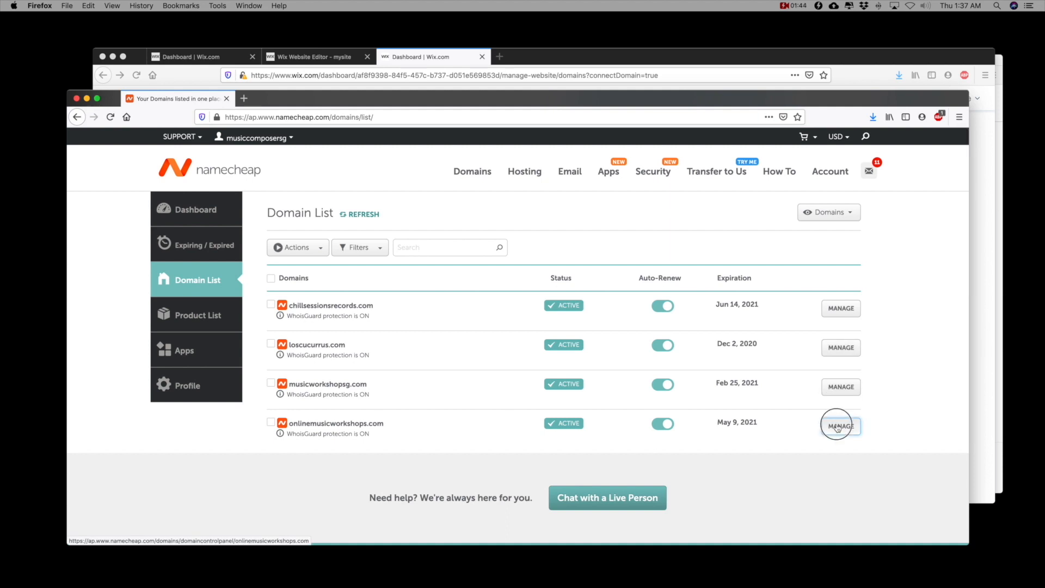
{"action": "left_click_drag", "start_coordinate": [970, 91], "coordinate": [880, 123]}
{"action": "left_click_drag", "start_coordinate": [730, 132], "coordinate": [727, 177]}
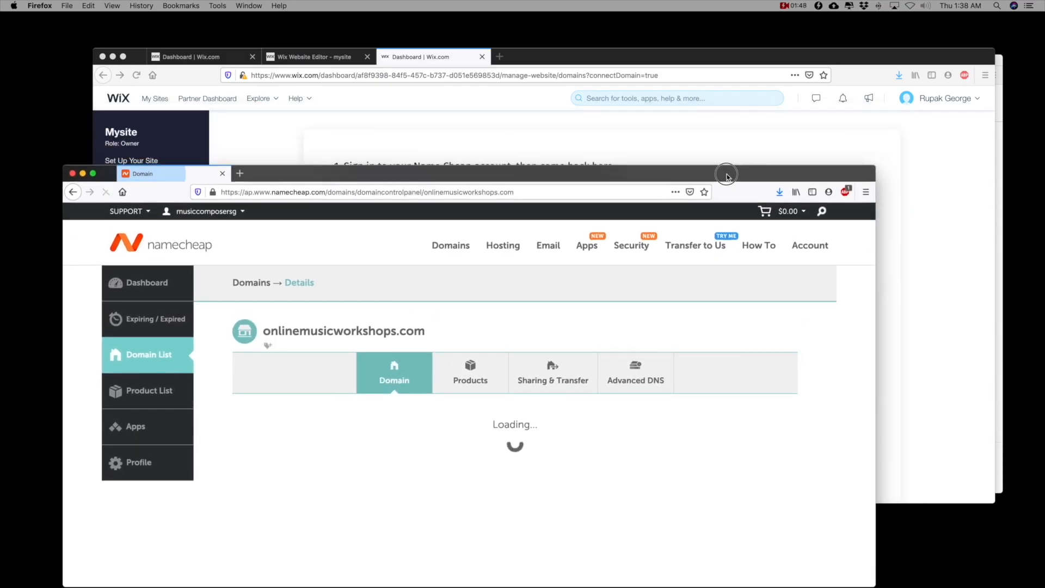
Change the nameserver type of onlinemusicworkshops.com to Custom DNS.
{"action": "scroll", "coordinate": [526, 413], "scroll_direction": "down", "scroll_amount": 2}
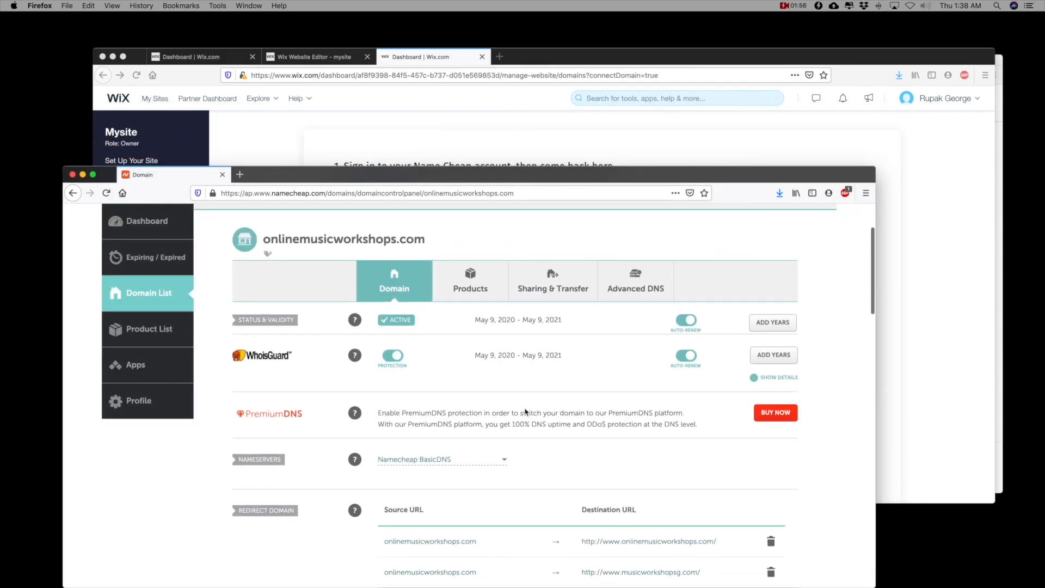
{"action": "scroll", "coordinate": [534, 412], "scroll_direction": "up", "scroll_amount": 1}
{"action": "scroll", "coordinate": [537, 410], "scroll_direction": "down", "scroll_amount": 1}
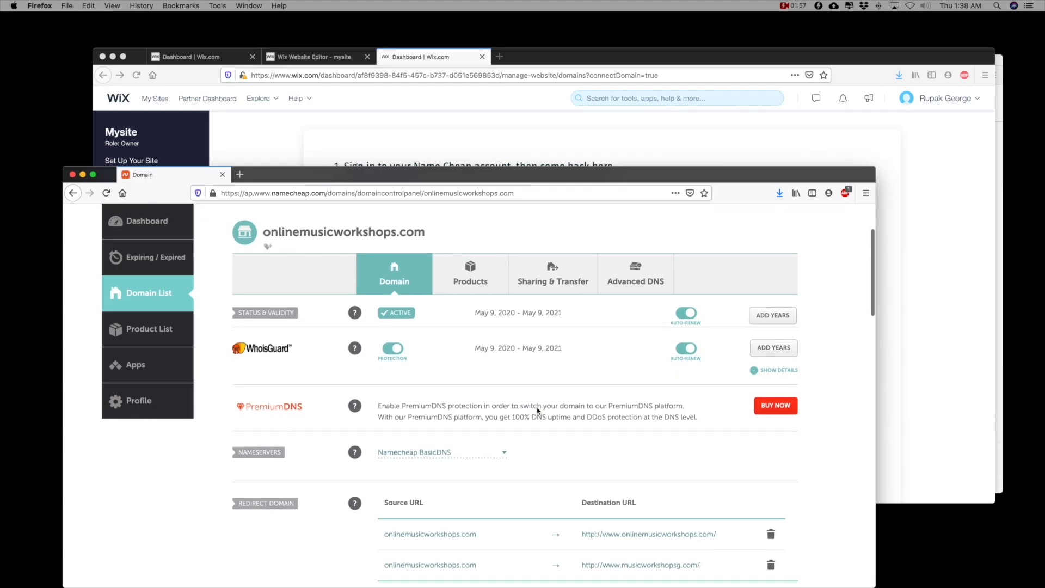
{"action": "scroll", "coordinate": [537, 410], "scroll_direction": "down", "scroll_amount": 3}
{"action": "scroll", "coordinate": [522, 414], "scroll_direction": "up", "scroll_amount": 1}
{"action": "left_click", "coordinate": [482, 419]}
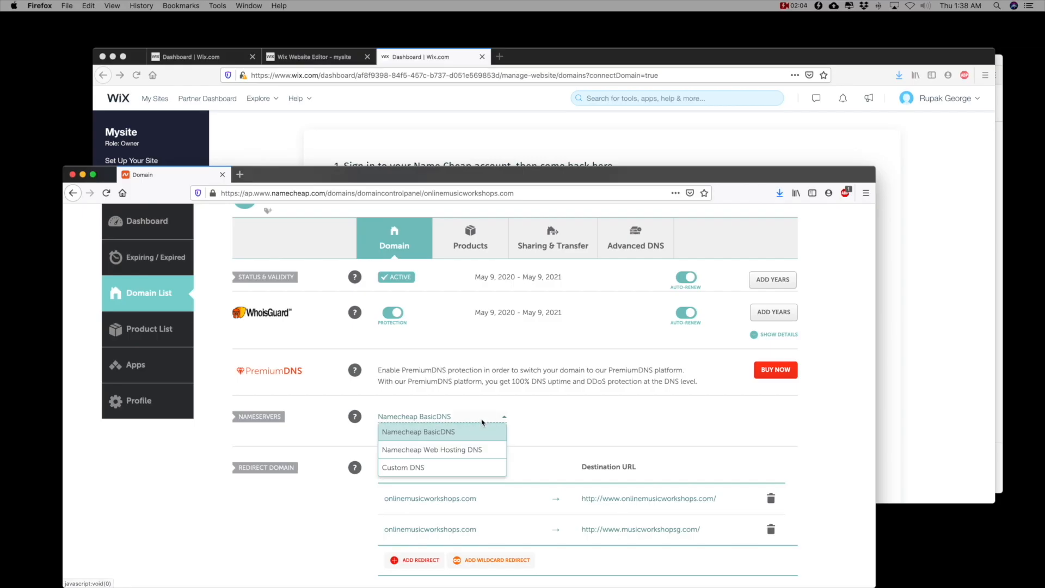
{"action": "left_click", "coordinate": [444, 470]}
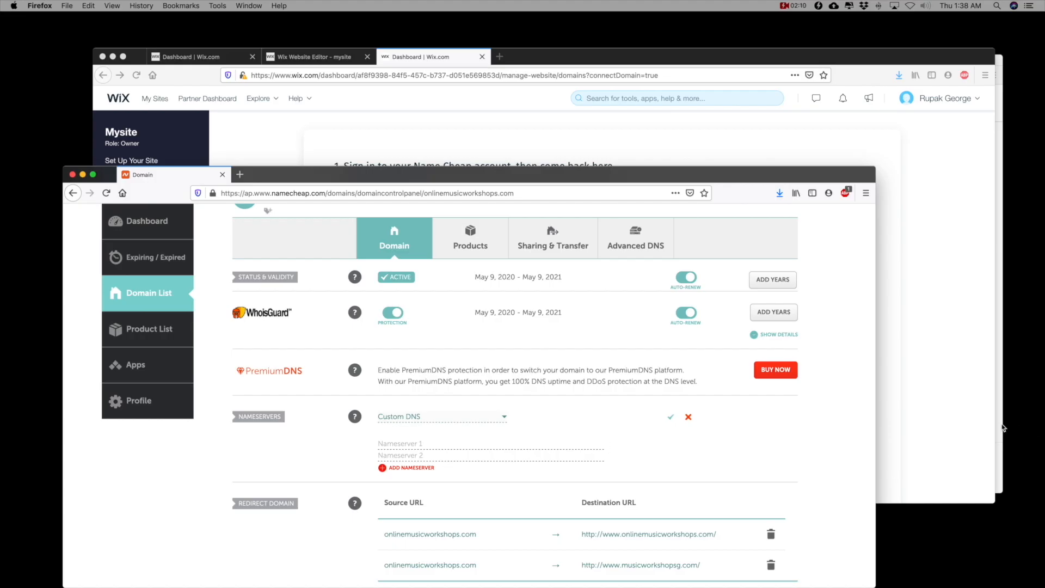
Copy the first replacement nameserver from the Wix instructions into Nameserver 1 on the Namecheap page.
{"action": "left_click", "coordinate": [918, 427]}
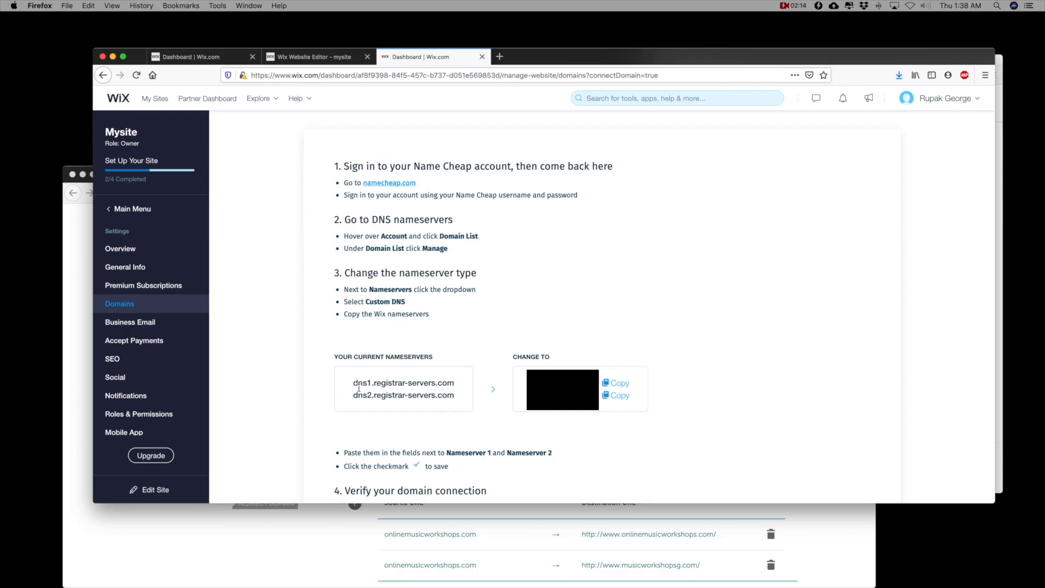
{"action": "left_click", "coordinate": [619, 383]}
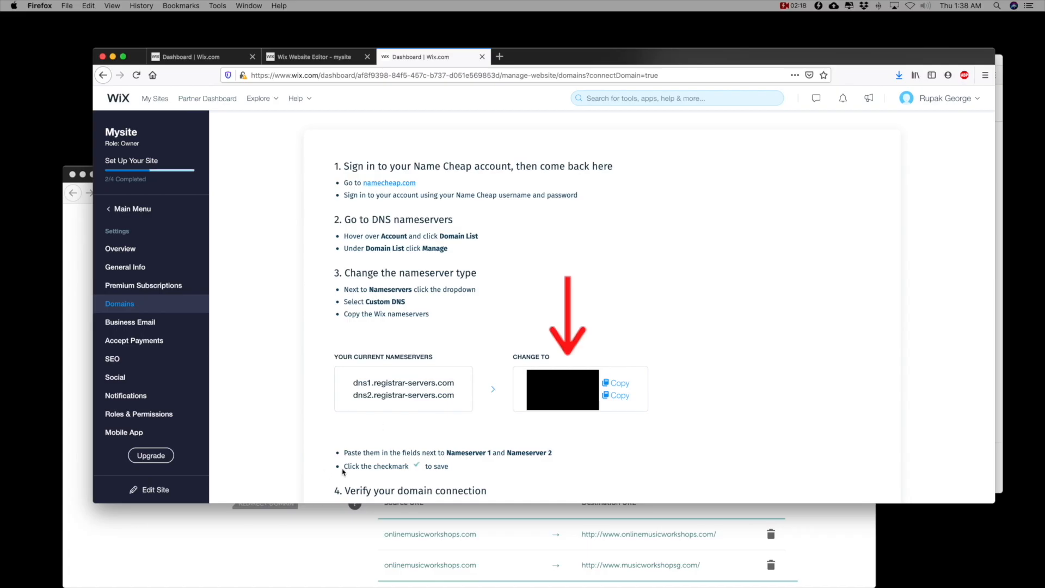
{"action": "left_click", "coordinate": [291, 541]}
{"action": "left_click", "coordinate": [444, 444]}
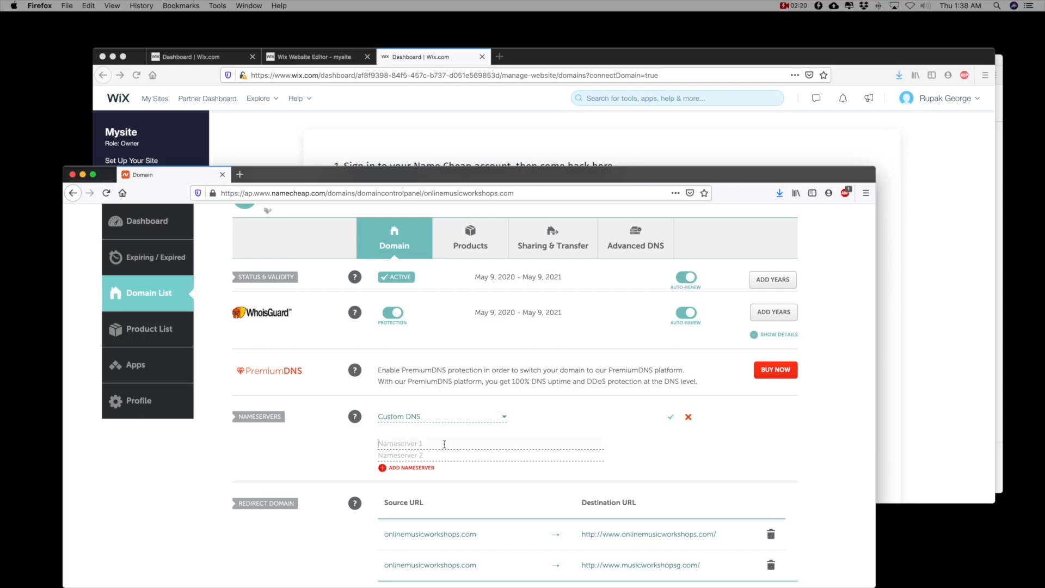
{"action": "key", "text": "super+v"}
Copy the second Wix nameserver into Nameserver 2 on Namecheap, save the nameservers and verify the domain connection in Wix.
{"action": "left_click", "coordinate": [942, 446]}
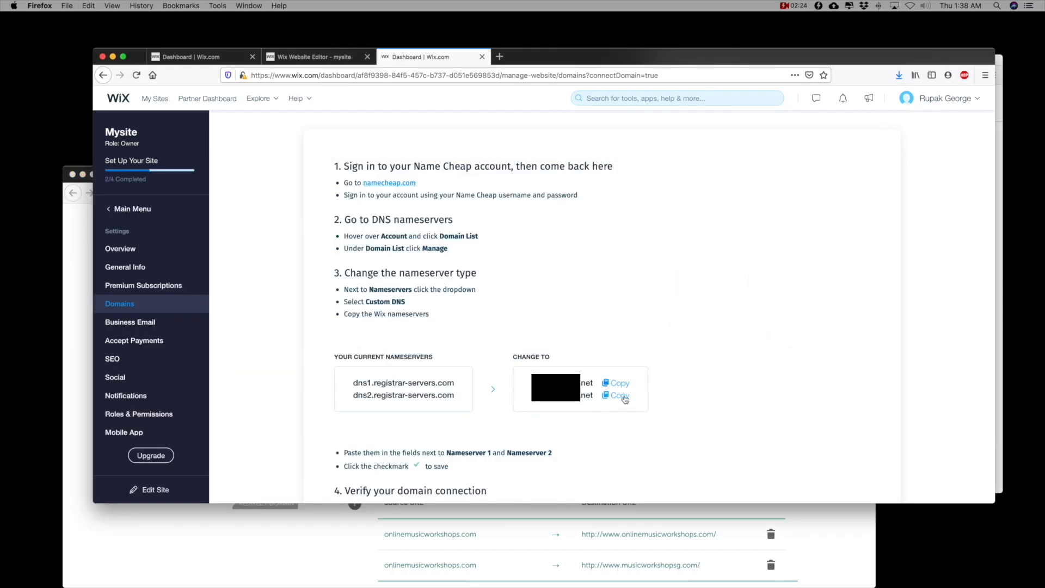
{"action": "left_click", "coordinate": [616, 395]}
{"action": "left_click", "coordinate": [330, 554]}
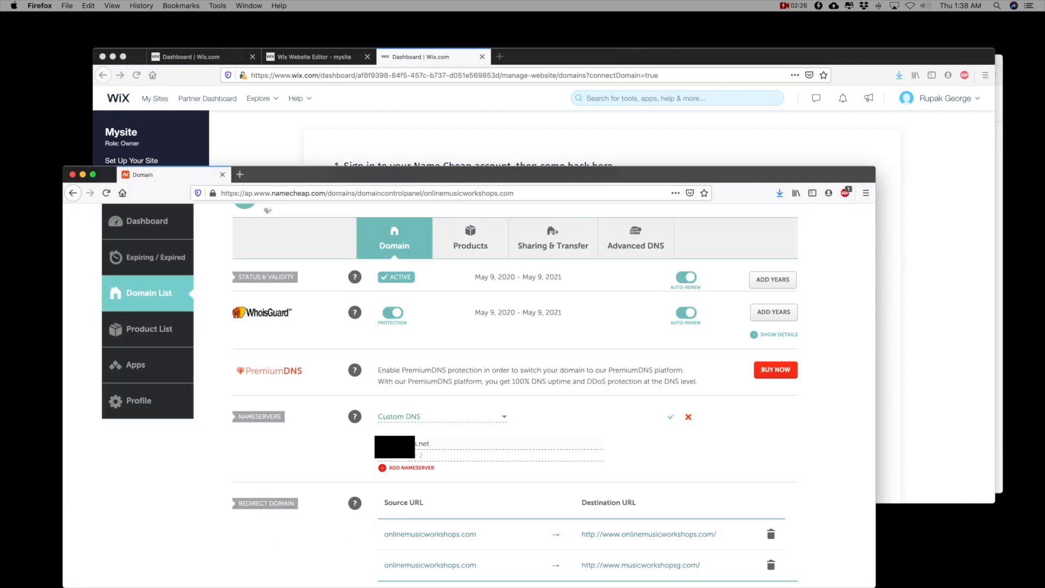
{"action": "key", "text": "super+v"}
{"action": "left_click", "coordinate": [670, 417]}
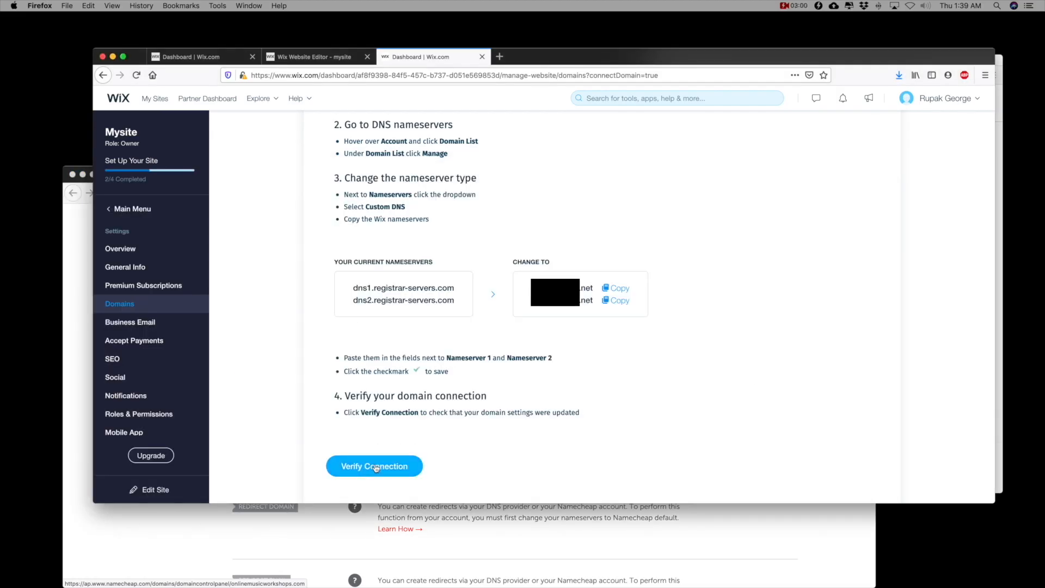
{"action": "left_click", "coordinate": [381, 466]}
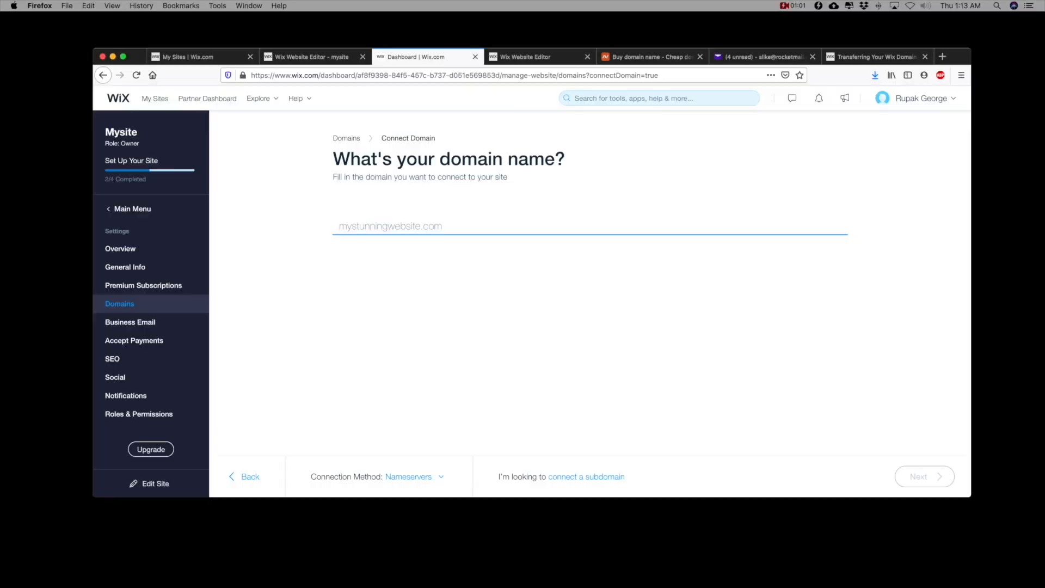
Try to submit onlinemusicworkshops.com as the domain to connect to the site, and go back to My Domains.
{"action": "type", "text": "onlinemusicworkshop"}
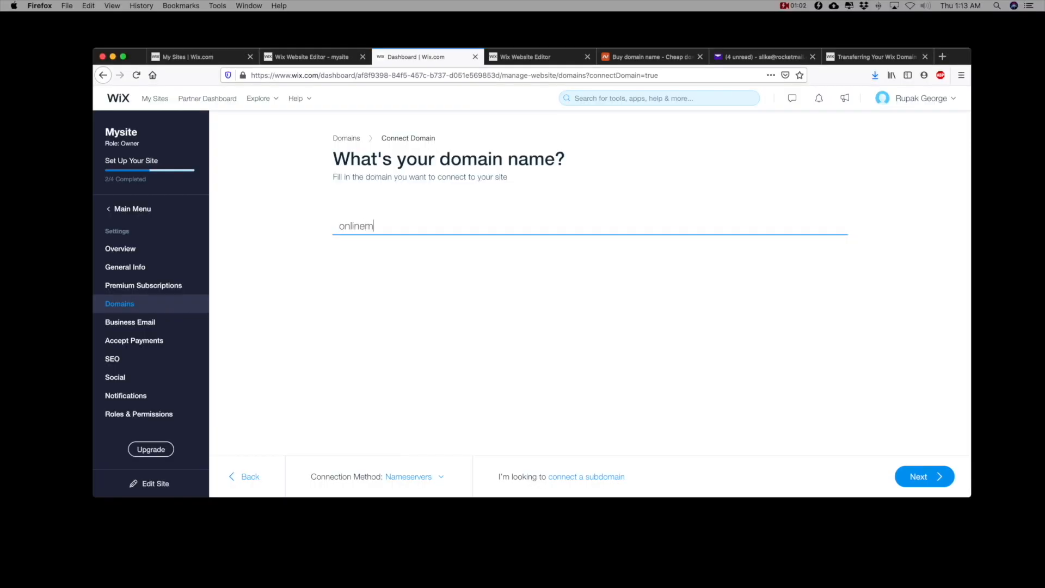
{"action": "type", "text": "s.com"}
{"action": "key", "text": "Return"}
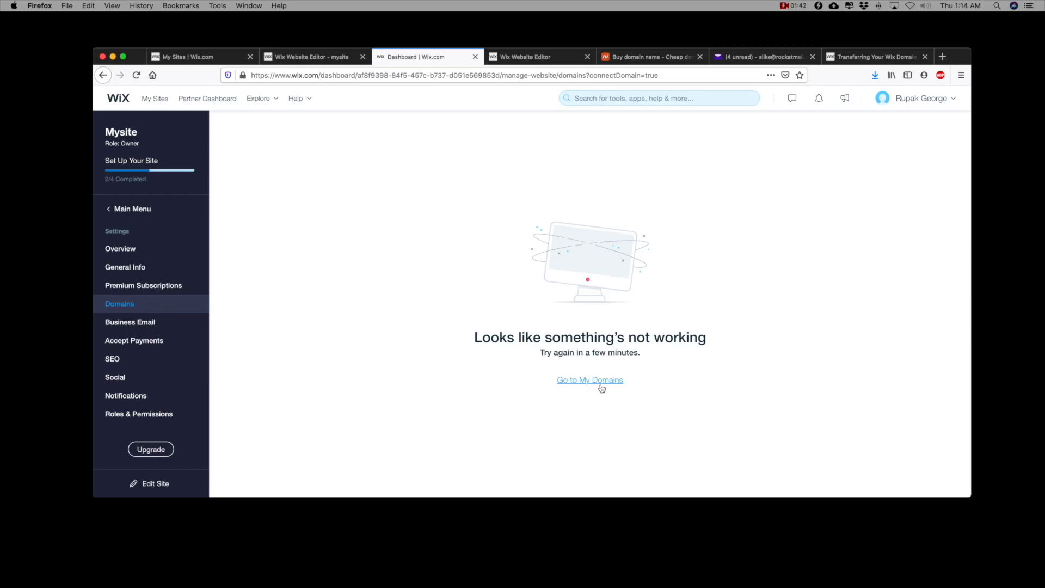
{"action": "left_click", "coordinate": [601, 388]}
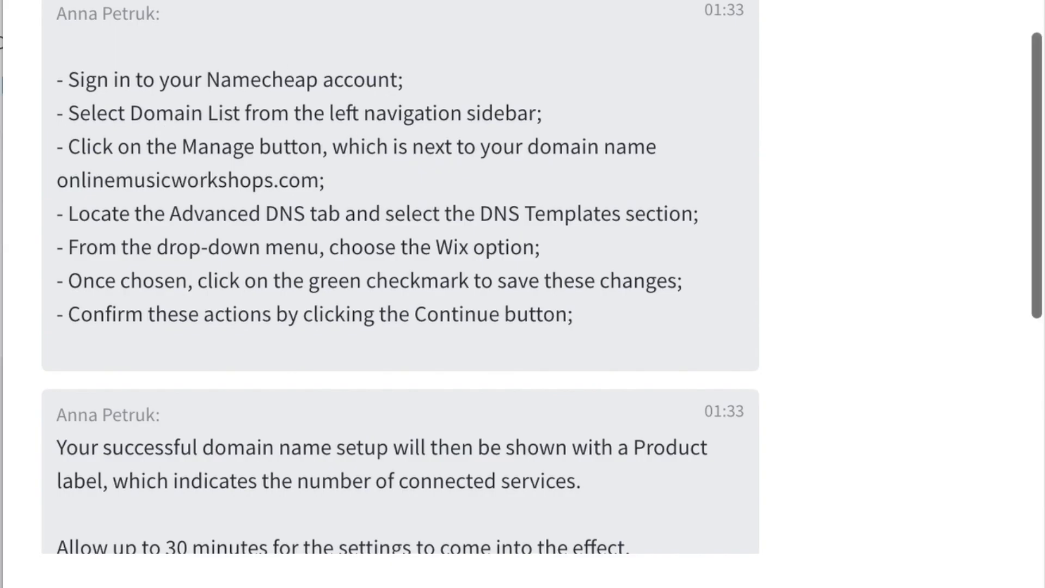
Read through the support chat's instructions for applying the Wix DNS template to onlinemusicworkshops.com, highlighting the listed steps.
{"action": "scroll", "coordinate": [105, 76], "scroll_direction": "down", "scroll_amount": 1}
{"action": "left_click_drag", "start_coordinate": [68, 45], "coordinate": [700, 308]}
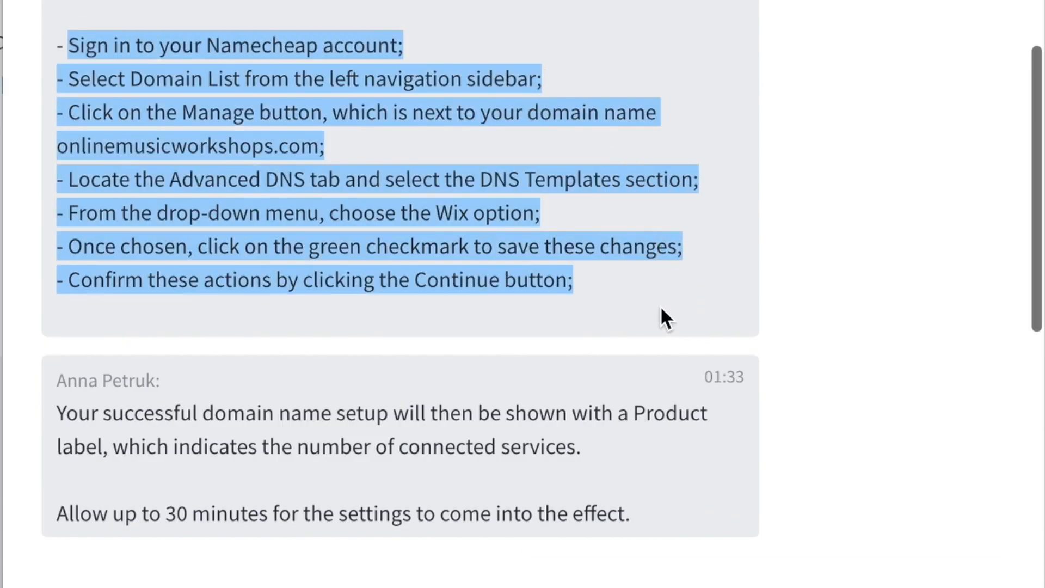
{"action": "scroll", "coordinate": [661, 309], "scroll_direction": "down", "scroll_amount": 1}
{"action": "scroll", "coordinate": [661, 309], "scroll_direction": "up", "scroll_amount": 2}
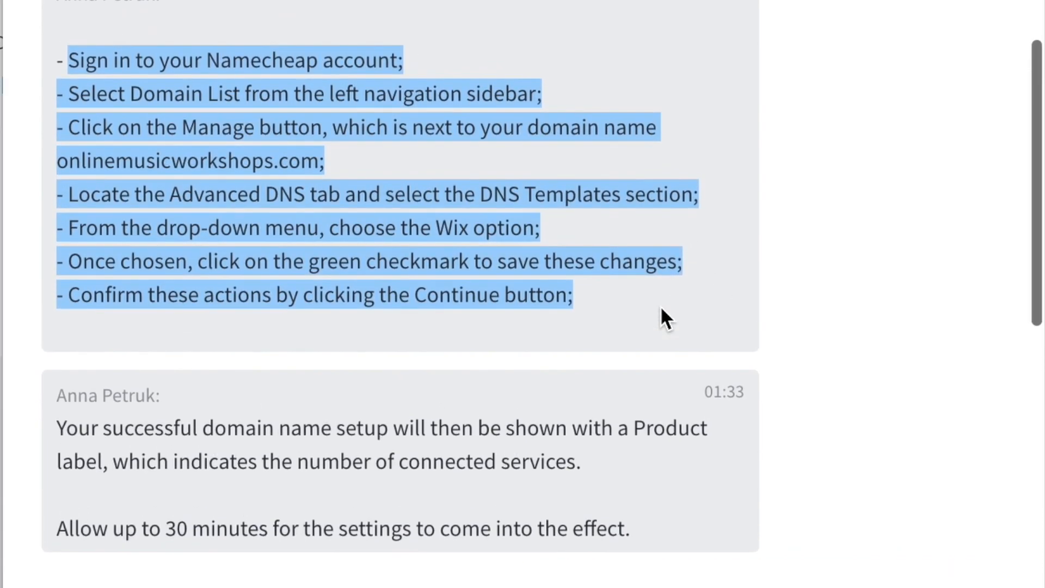